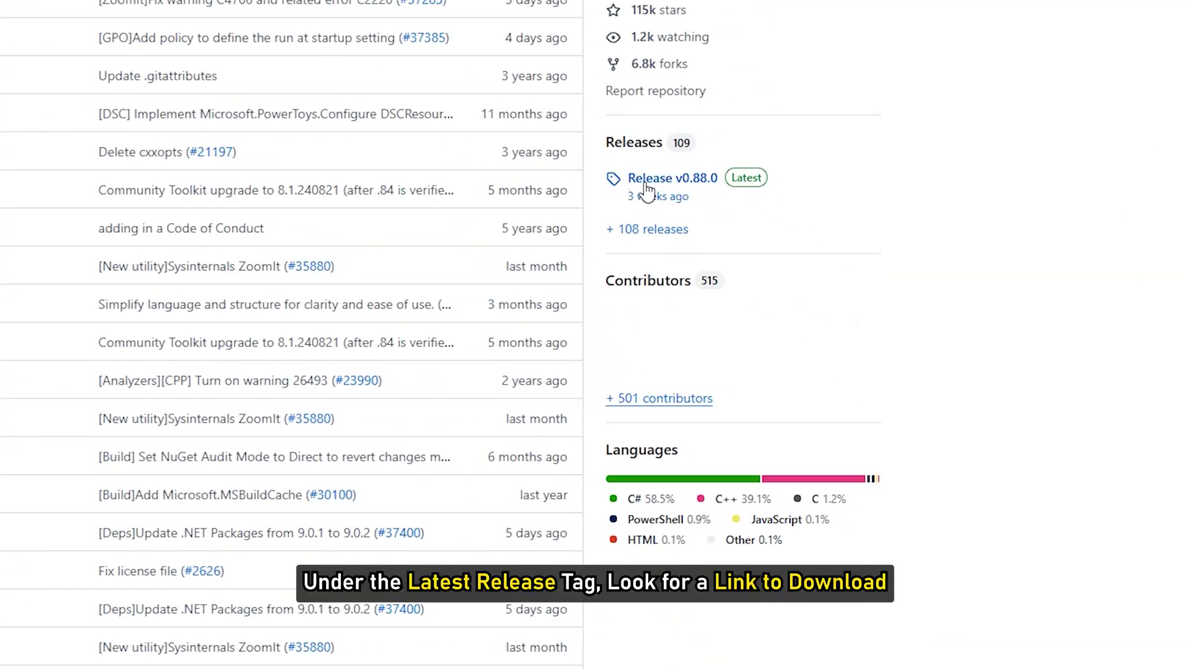
# Open the latest PowerToys release, v0.88.0, from the GitHub Releases list
pyautogui.click(657, 185)
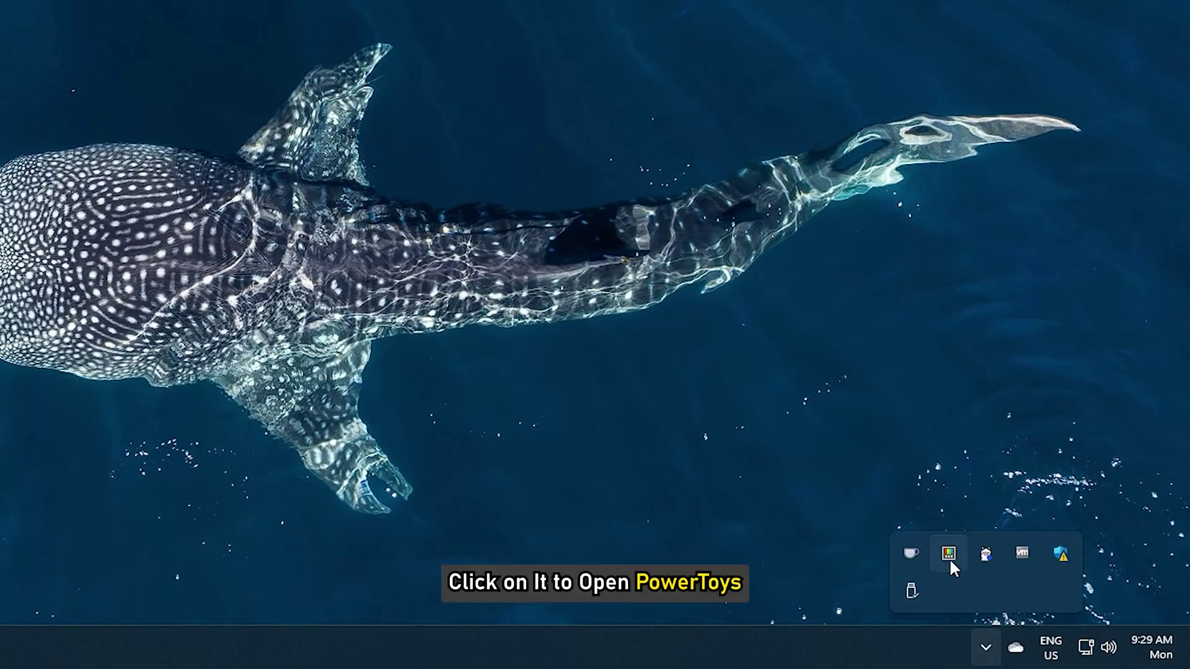
# Launch PowerToys Settings from its icon in the system tray overflow
pyautogui.click(949, 555)
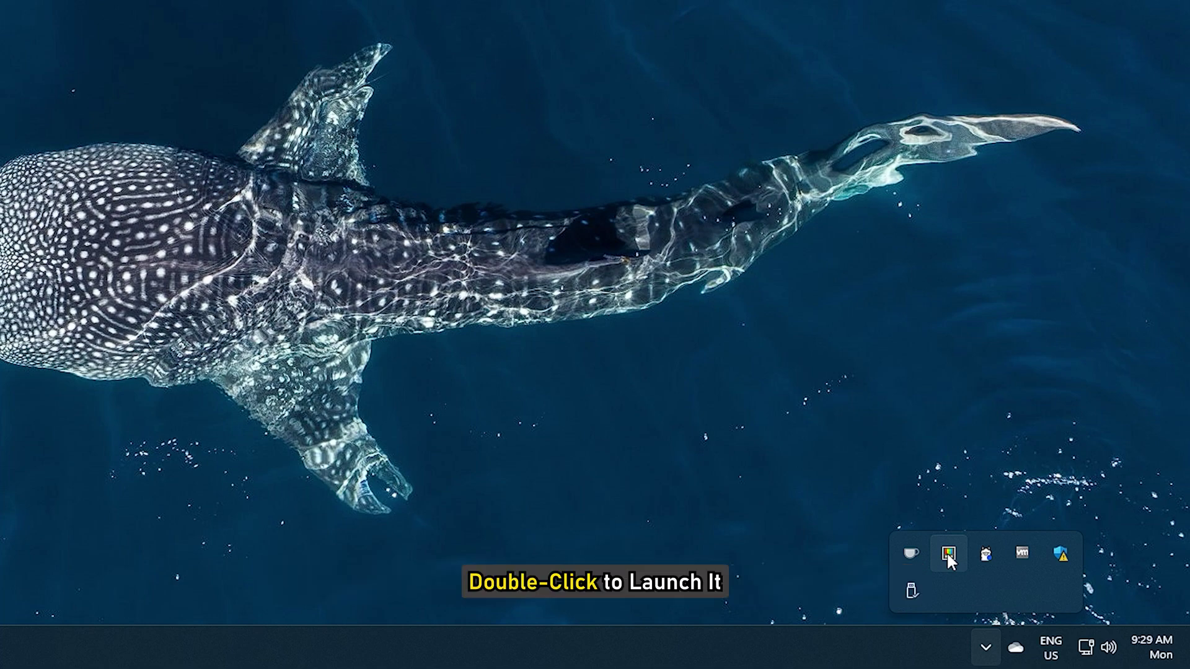
pyautogui.doubleClick(947, 552)
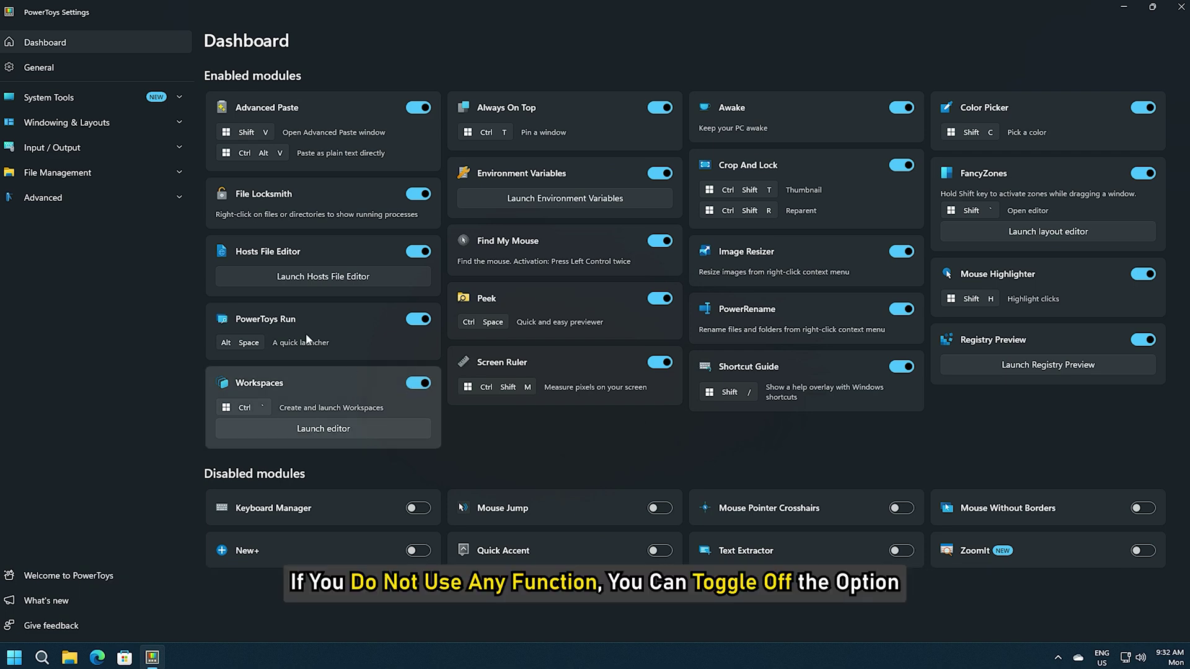
# Switch off the Advanced Paste, Always On Top and Color Picker toggles on the Dashboard
pyautogui.click(418, 108)
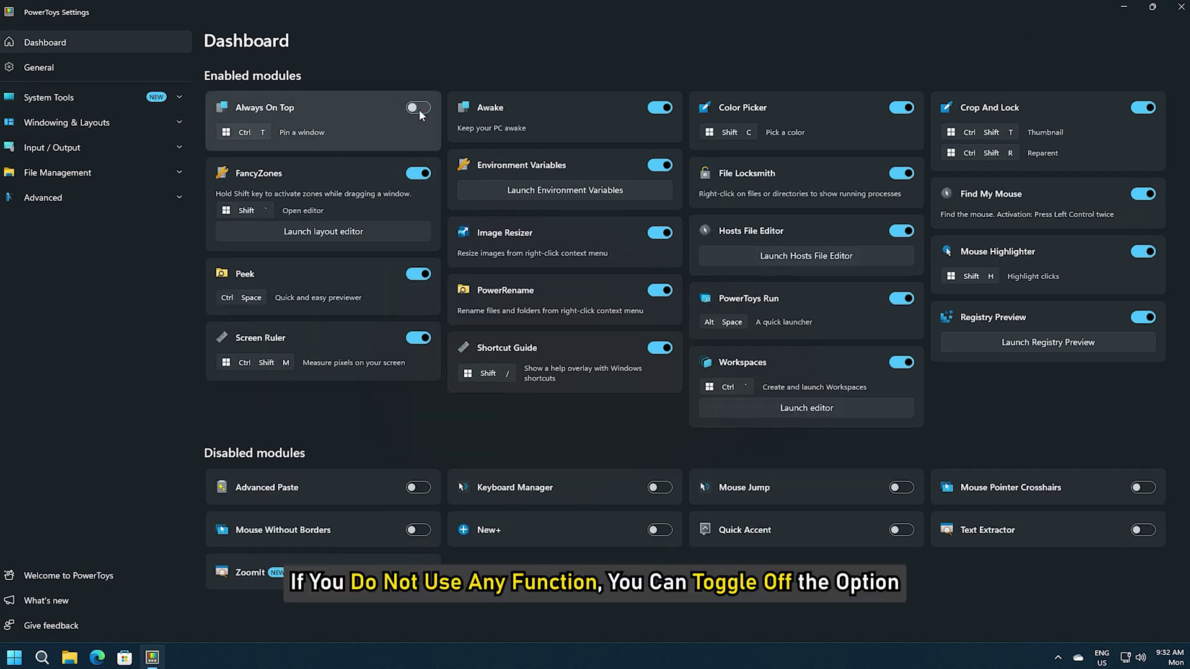
pyautogui.click(419, 108)
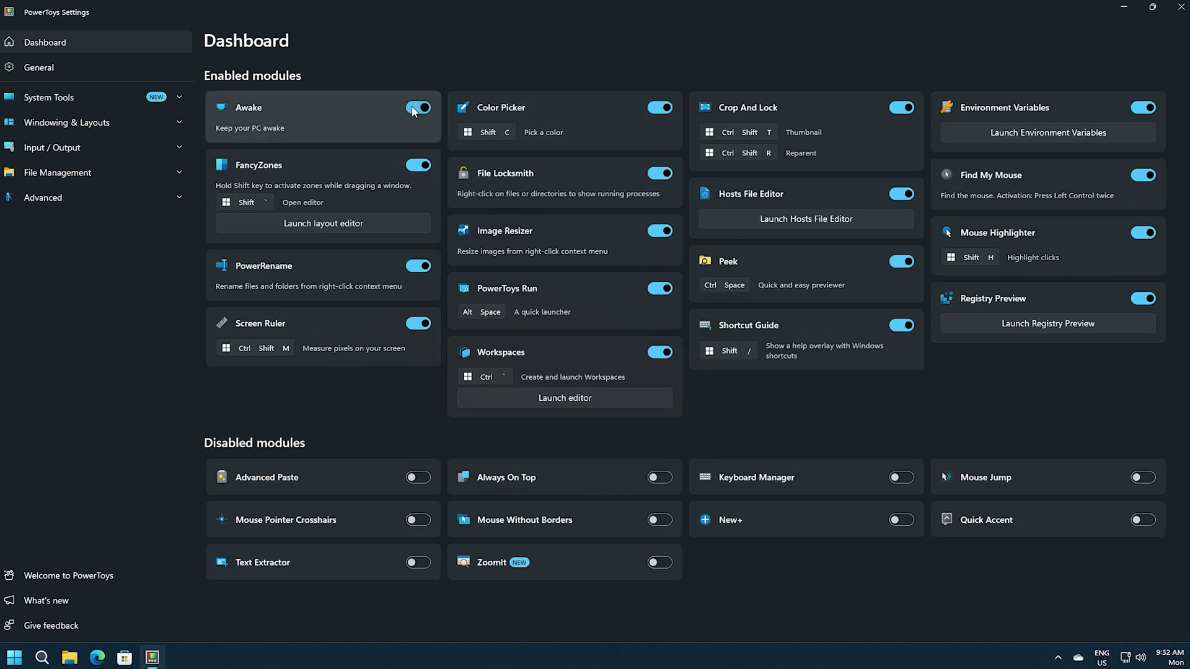
pyautogui.click(661, 108)
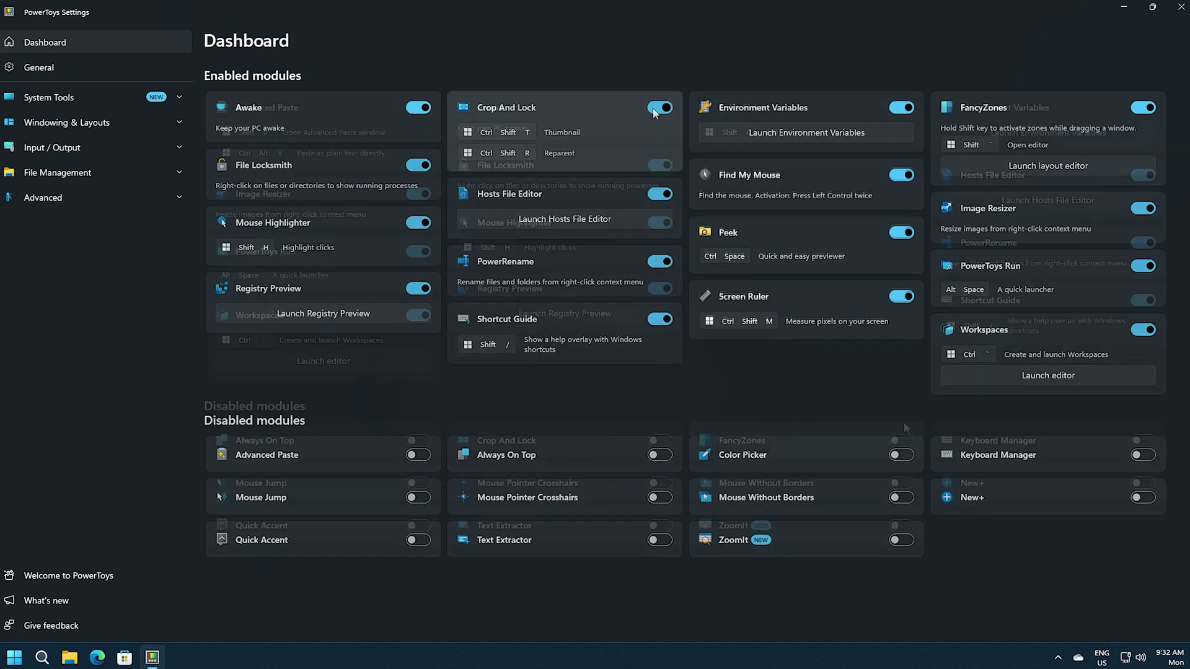
# In General, turn Run at startup off, keep the Windows default theme, and expand Windowing & Layouts
pyautogui.click(42, 67)
pyautogui.scroll(-2, 641, 507)
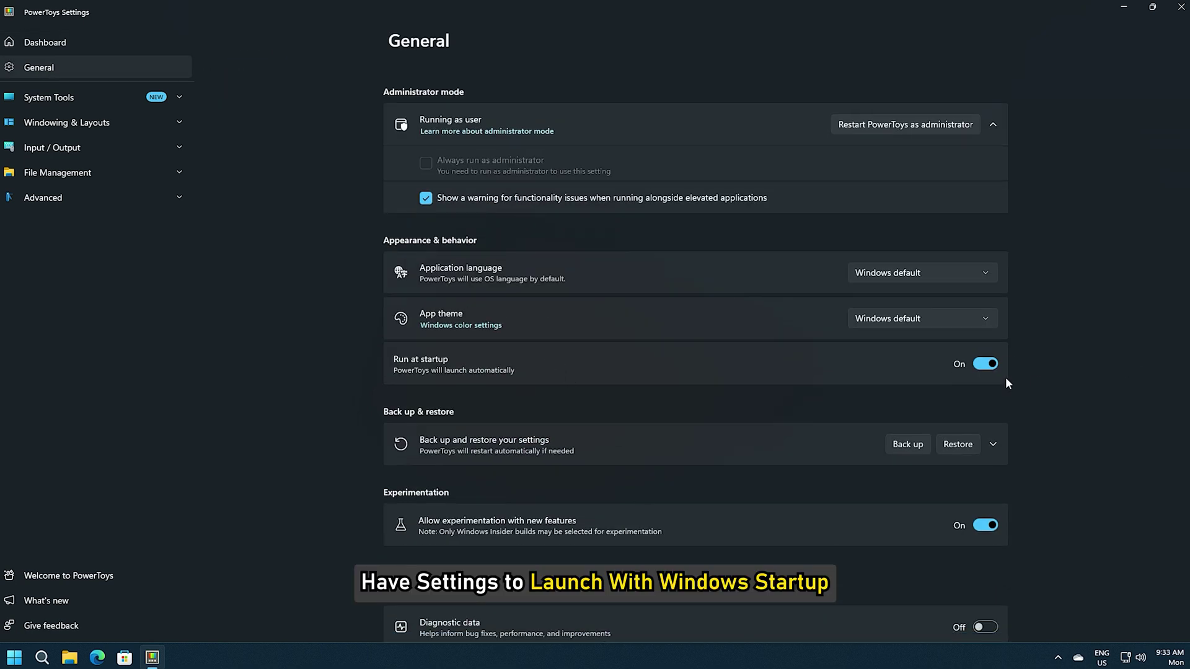
pyautogui.click(982, 363)
pyautogui.scroll(-1, 981, 363)
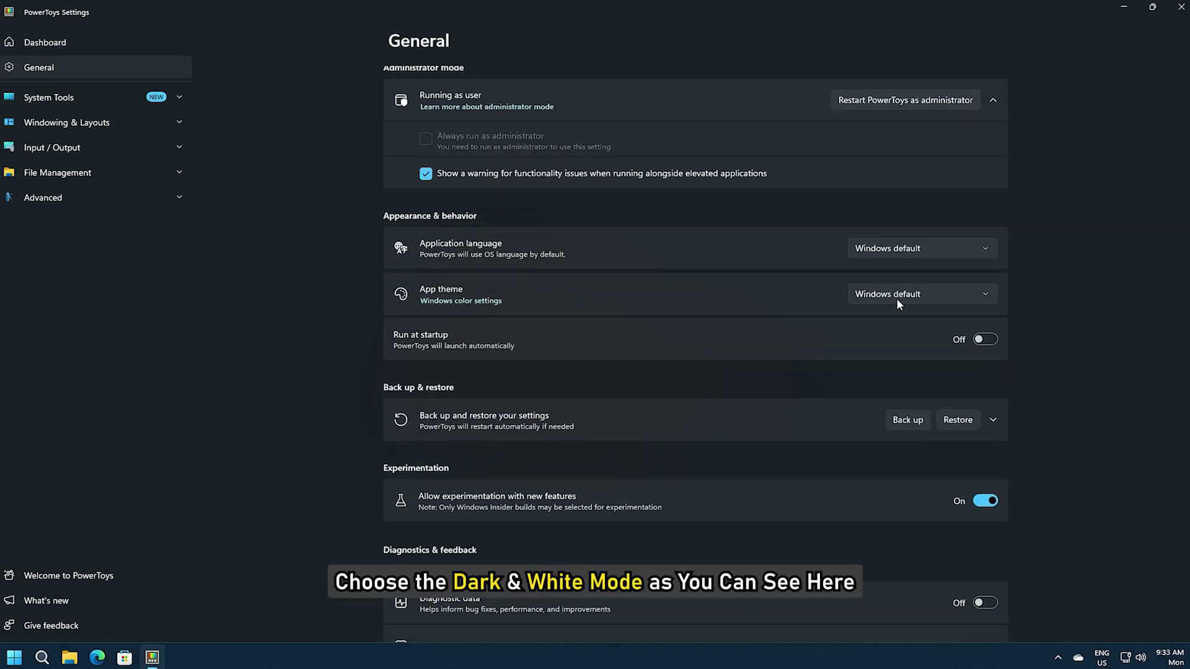
pyautogui.click(983, 295)
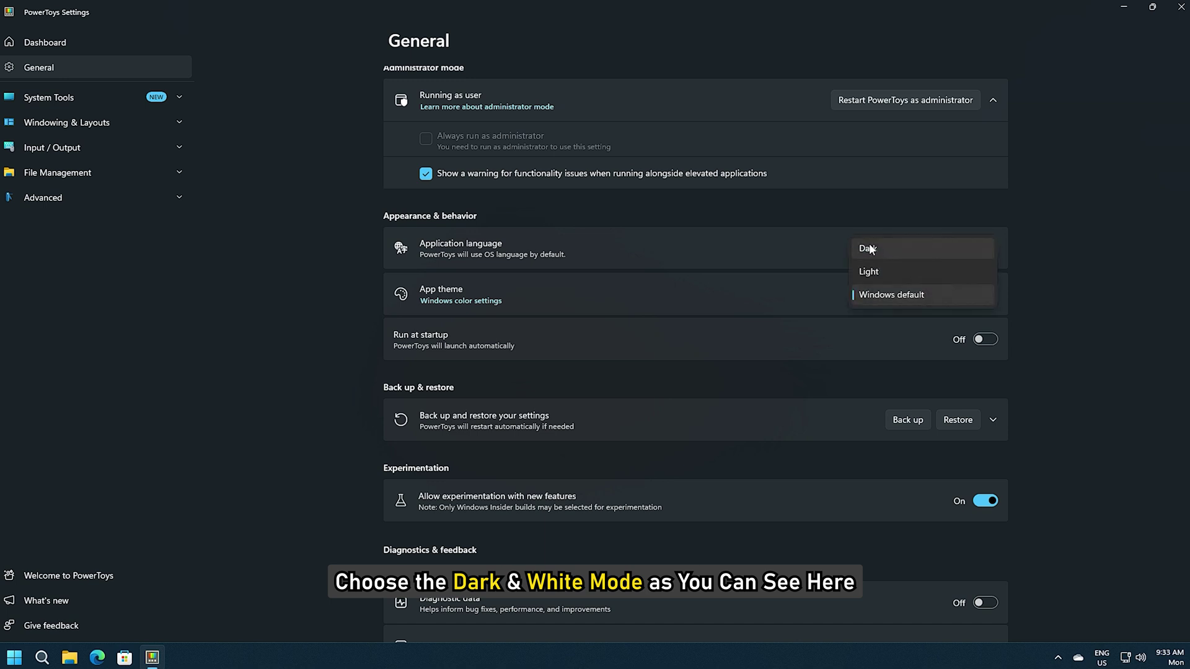
pyautogui.click(873, 297)
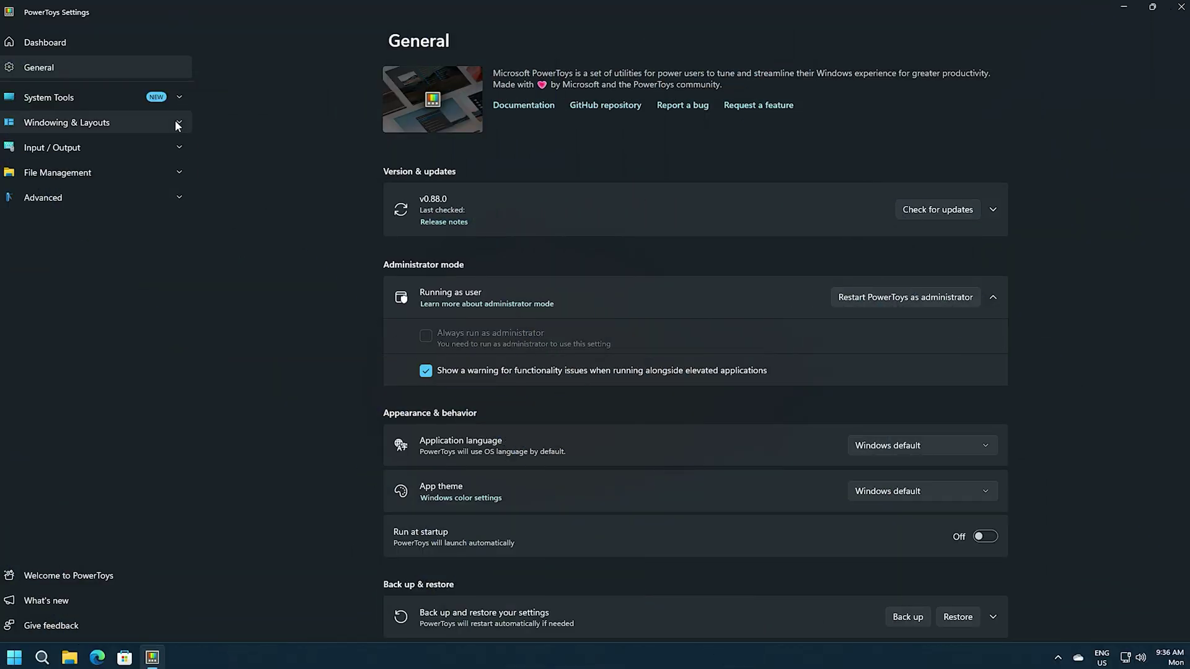
pyautogui.click(177, 125)
pyautogui.click(66, 197)
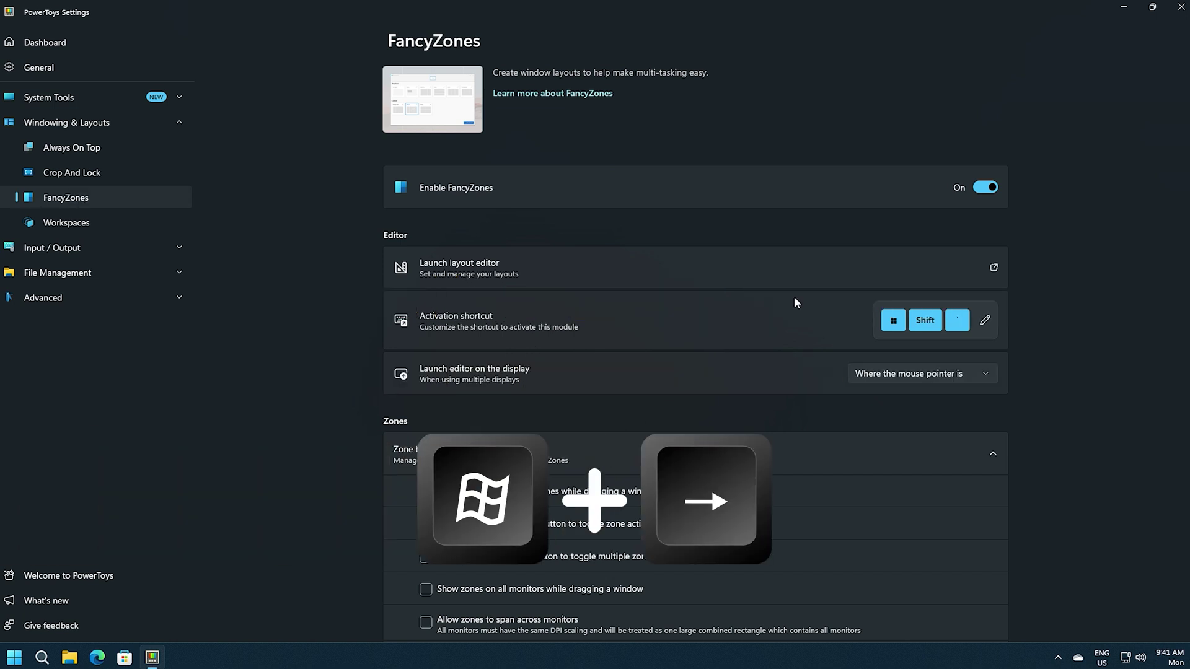
pyautogui.press('super+Right')
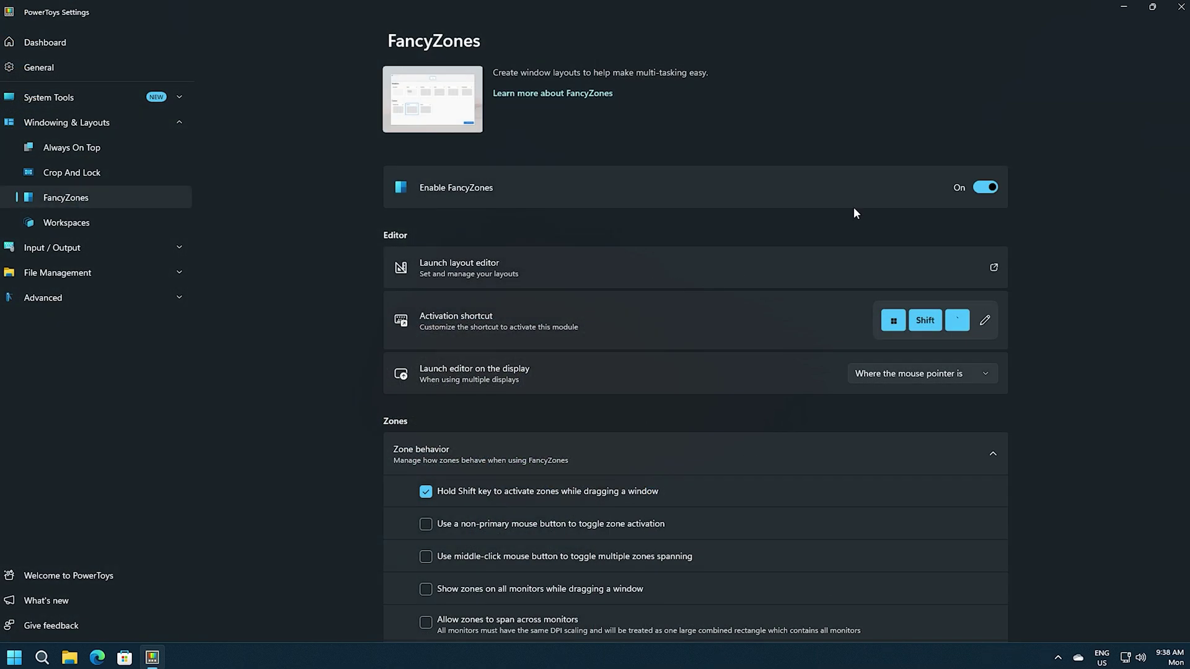
# Launch the FancyZones layout editor and try the Columns, Grid and Rows templates, ending on Rows
pyautogui.click(994, 268)
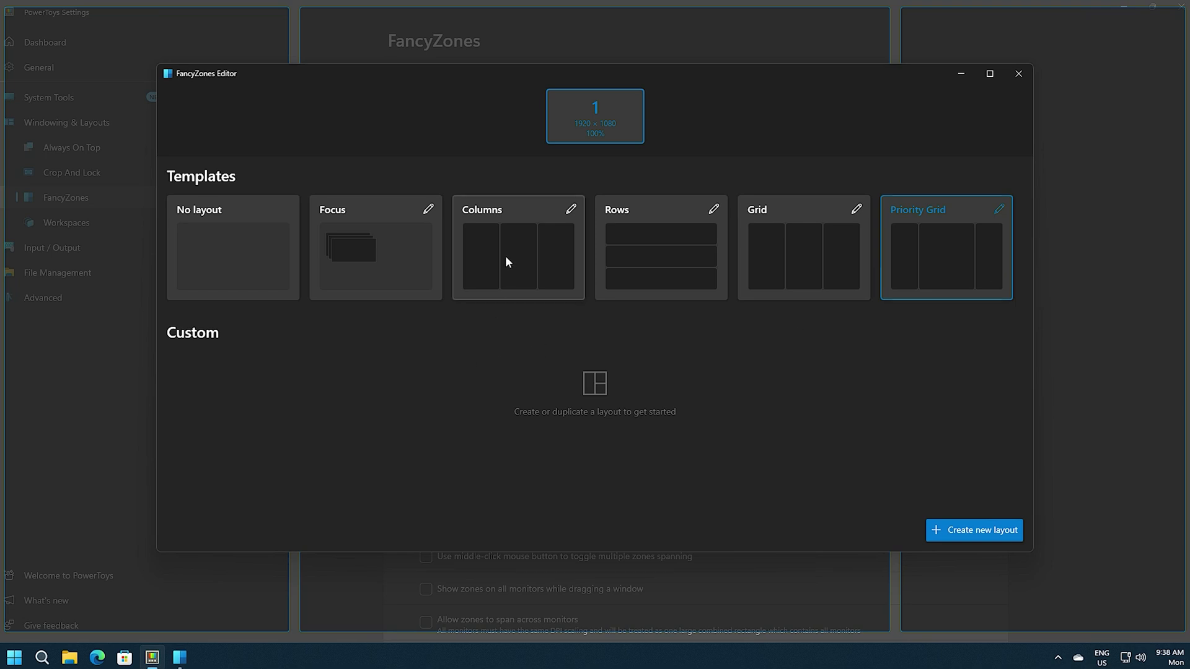
pyautogui.click(505, 256)
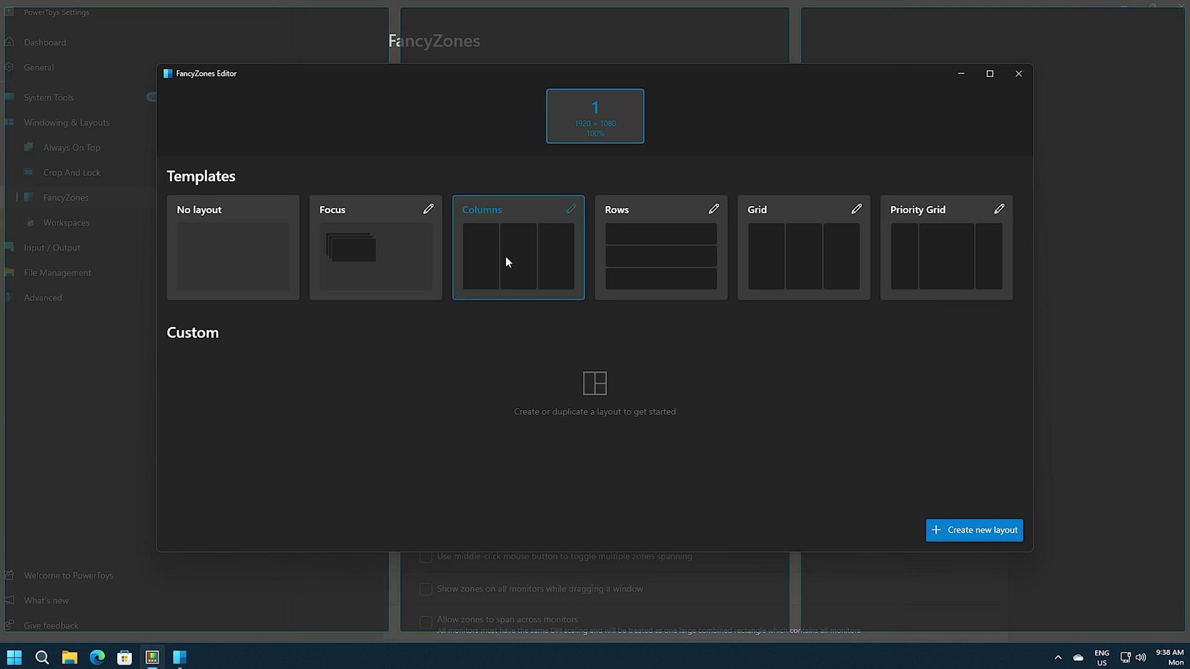
pyautogui.click(771, 250)
pyautogui.click(666, 248)
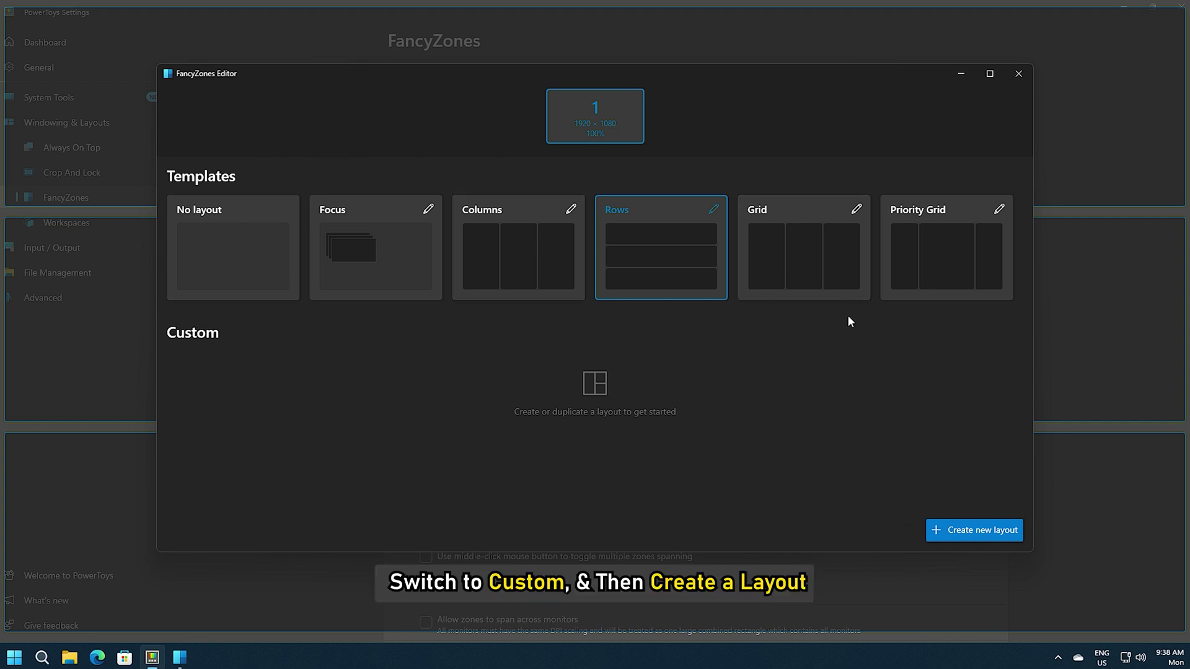
# Create a grid-type layout, save it as three-column Custom layout 1, and apply it
pyautogui.click(974, 531)
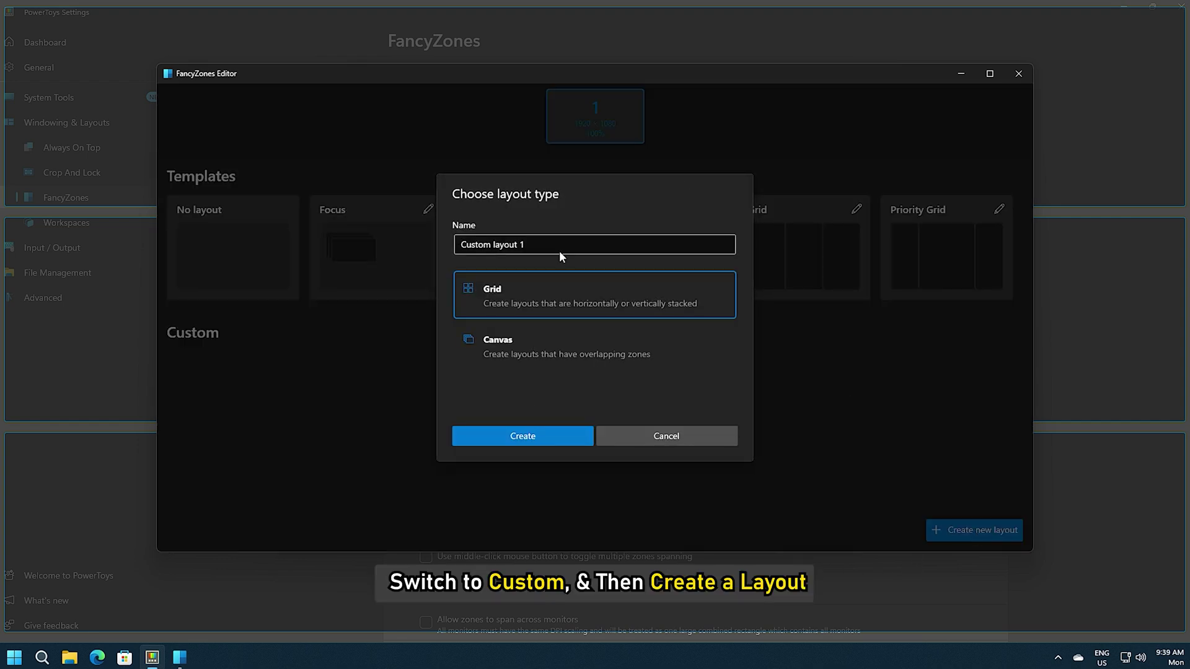
pyautogui.click(514, 345)
pyautogui.click(514, 300)
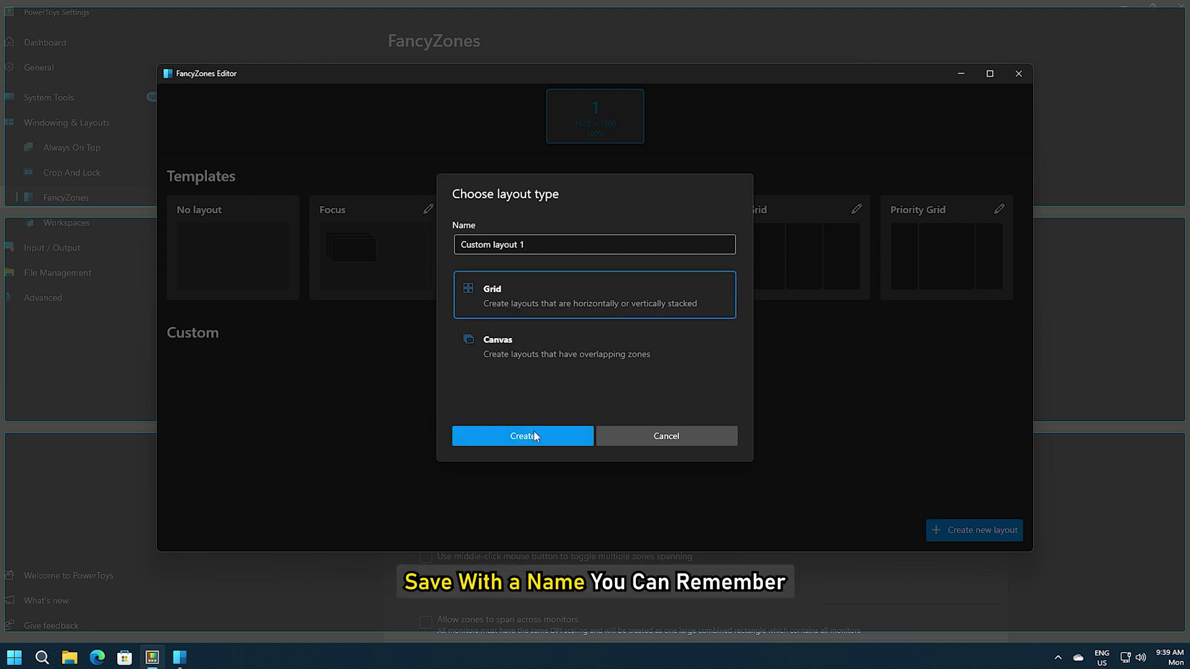
pyautogui.click(534, 436)
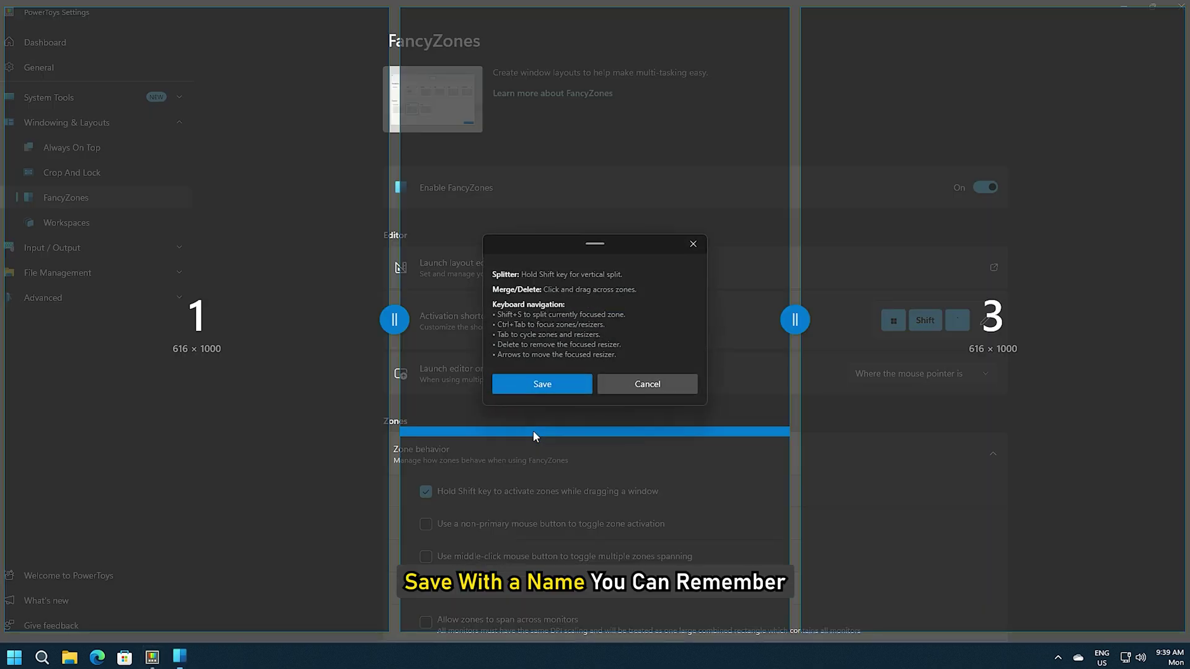
pyautogui.click(538, 382)
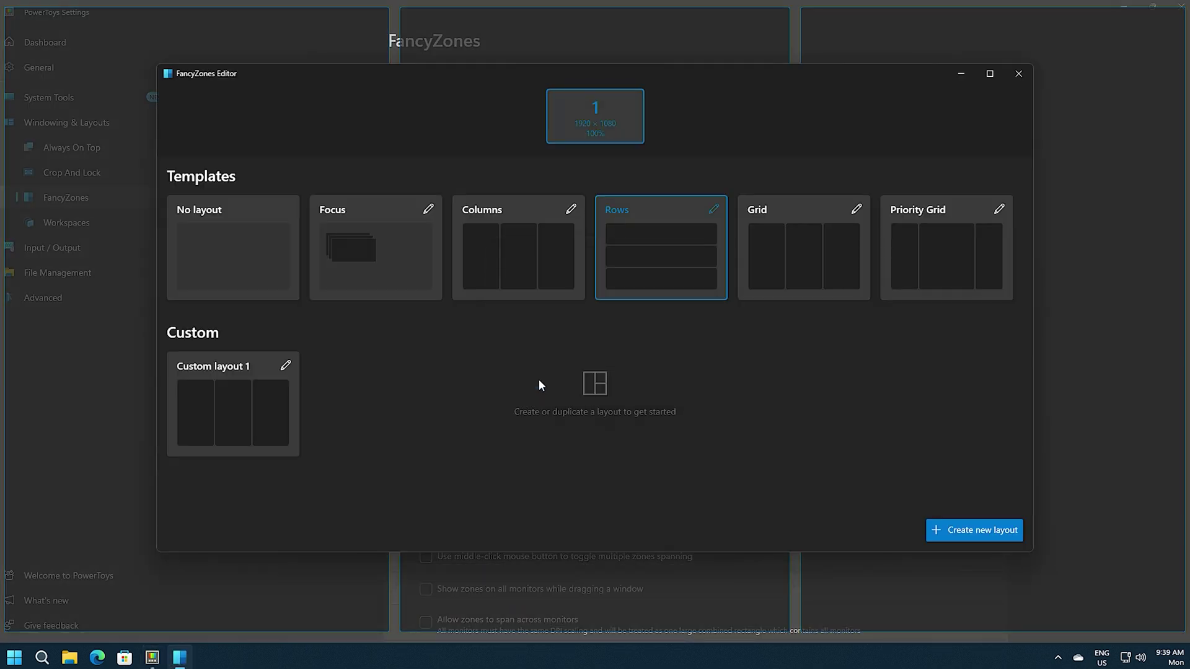
pyautogui.click(240, 423)
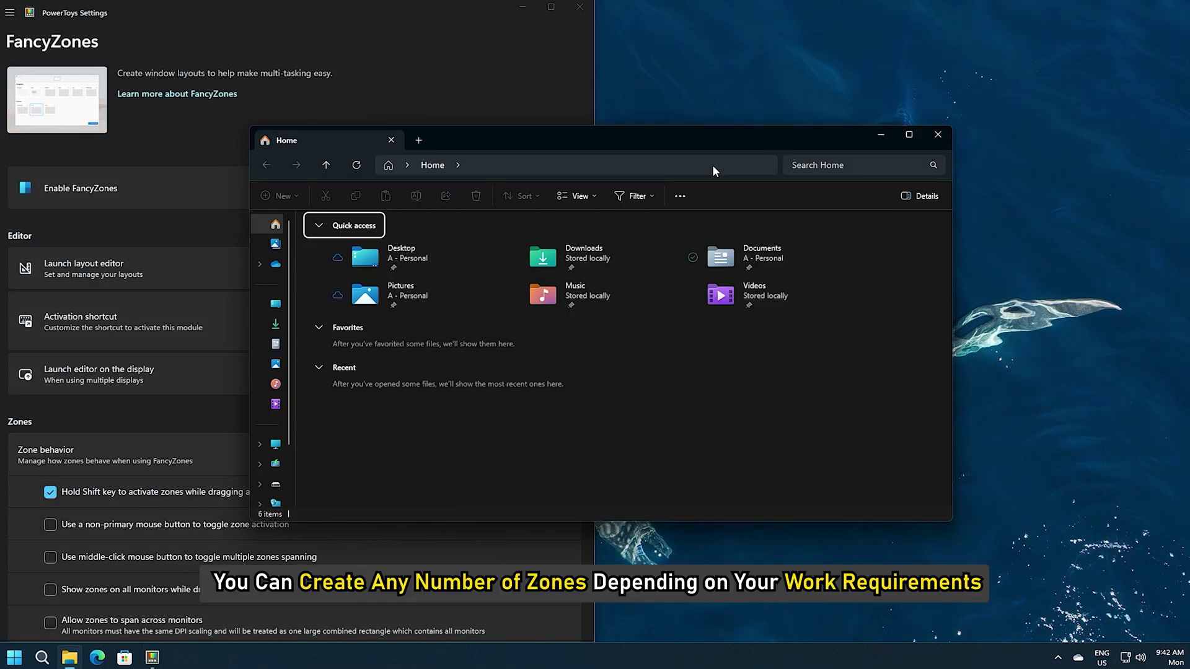
# Snap File Explorer into the right half beside PowerToys Settings with Win + Right
pyautogui.press('super+Right')
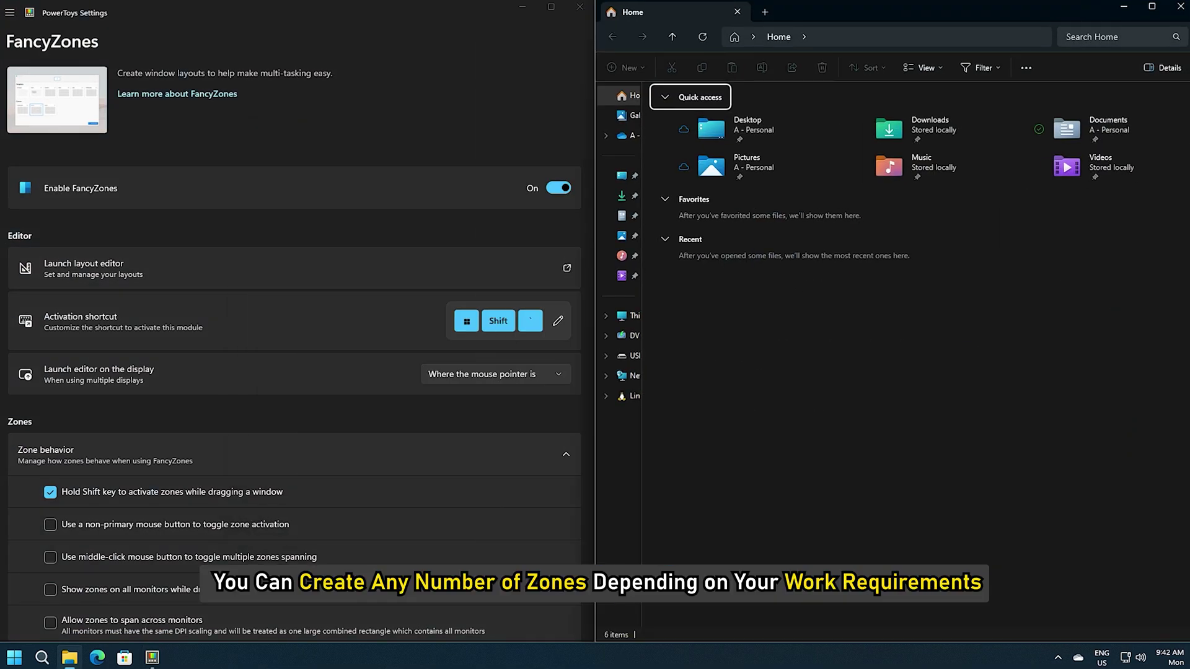